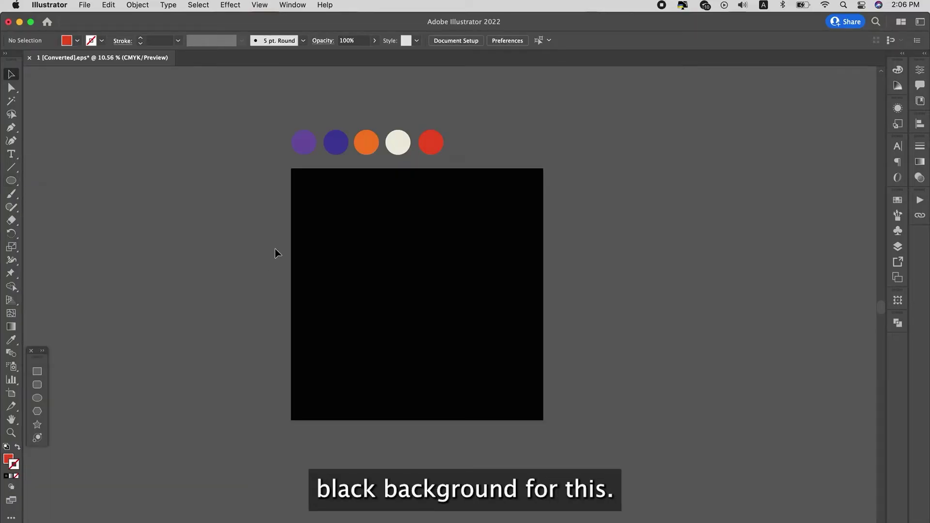
Step: Switch to the Paintbrush to begin drawing red wave strokes
key(b)
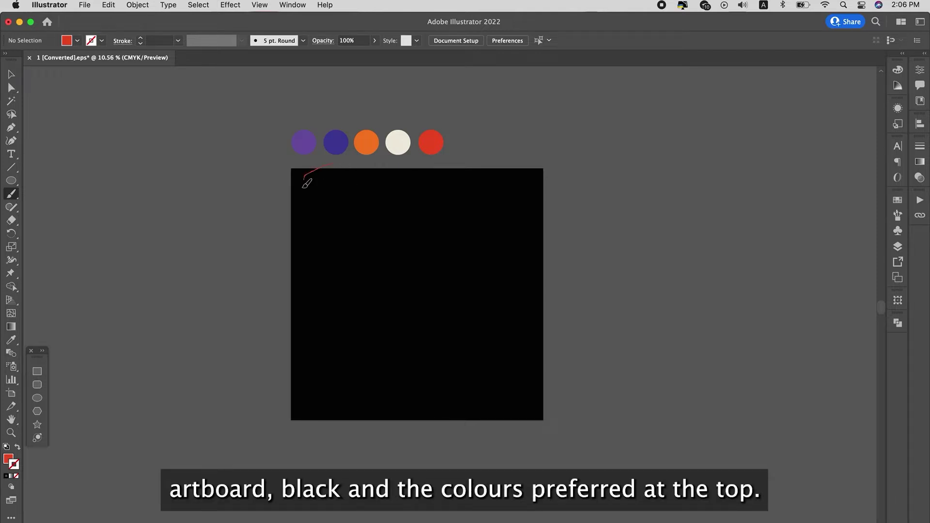
Step: Draw an S-shaped wave down the artboard and shift it down and left
mouse_move(303, 187)
mouse_down()
mouse_move(321, 211)
mouse_move(396, 214)
mouse_move(384, 293)
mouse_move(463, 308)
mouse_move(485, 338)
mouse_move(470, 381)
mouse_move(511, 388)
mouse_move(541, 418)
mouse_move(518, 447)
mouse_up()
key(v)
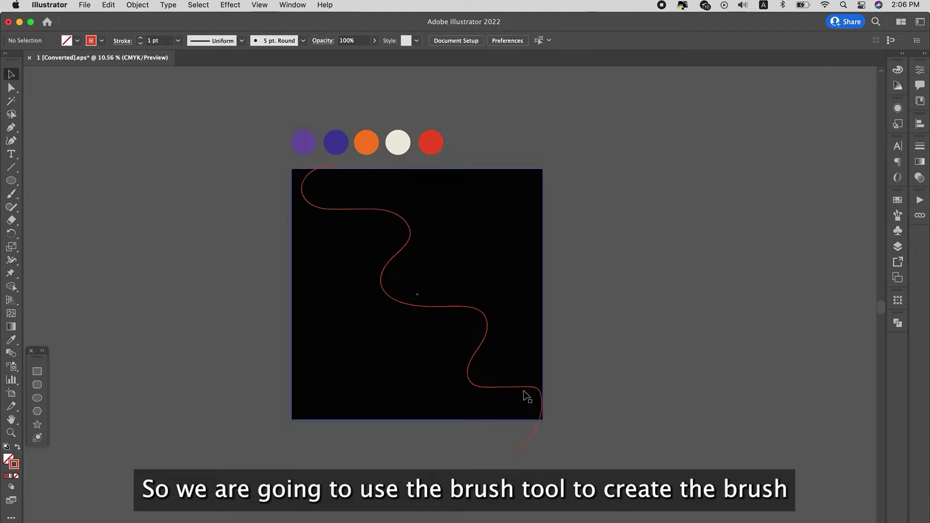
drag(524, 391, 475, 417)
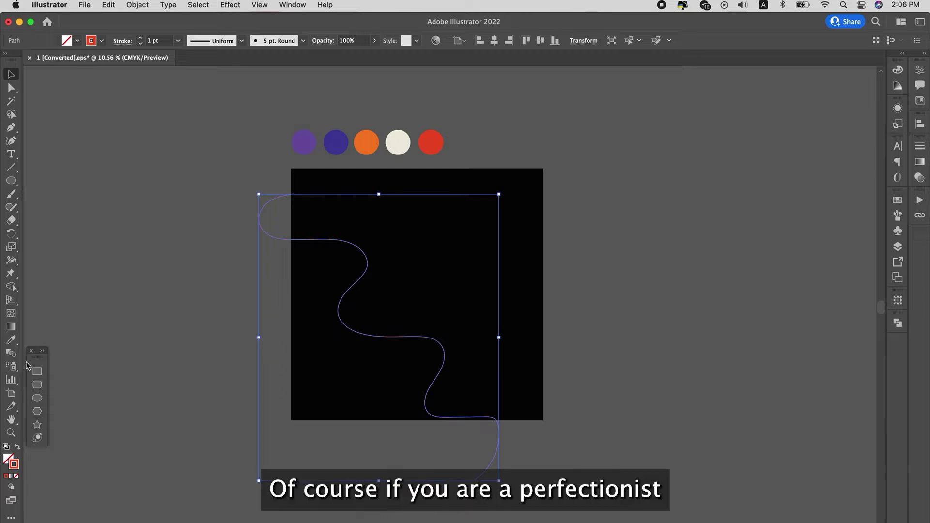
Step: Draw a second, different wave starting from the top edge of the square
click(9, 169)
click(16, 198)
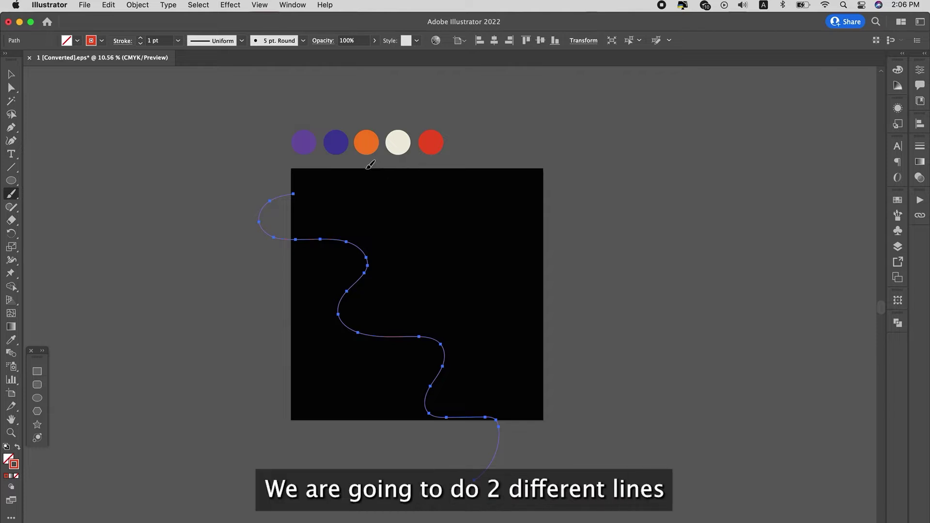
mouse_move(381, 169)
mouse_down()
mouse_move(403, 188)
mouse_move(406, 248)
mouse_move(385, 290)
mouse_move(408, 307)
mouse_move(449, 267)
mouse_move(462, 276)
mouse_move(459, 298)
mouse_move(509, 325)
mouse_move(548, 373)
mouse_move(586, 346)
mouse_up()
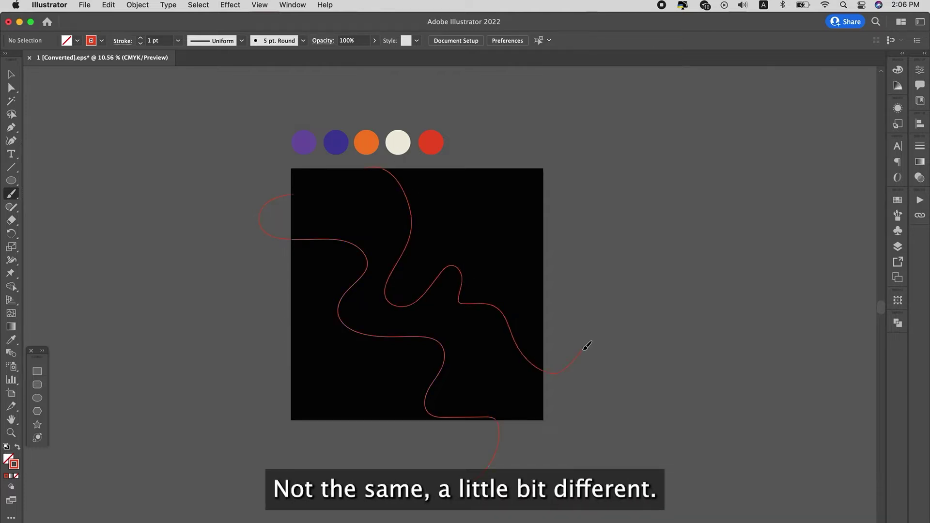
key(v)
Step: Select only the first wavy line
click(398, 340)
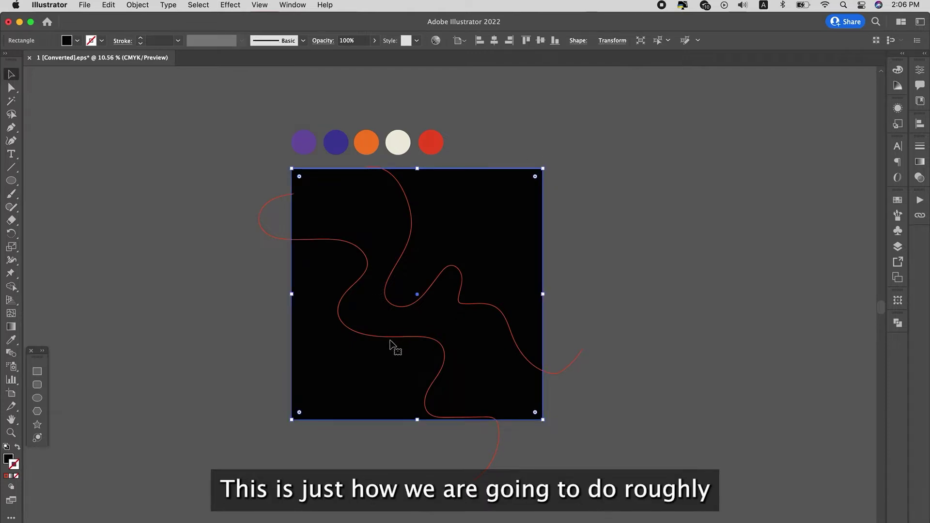
key(super+shift+a)
click(393, 336)
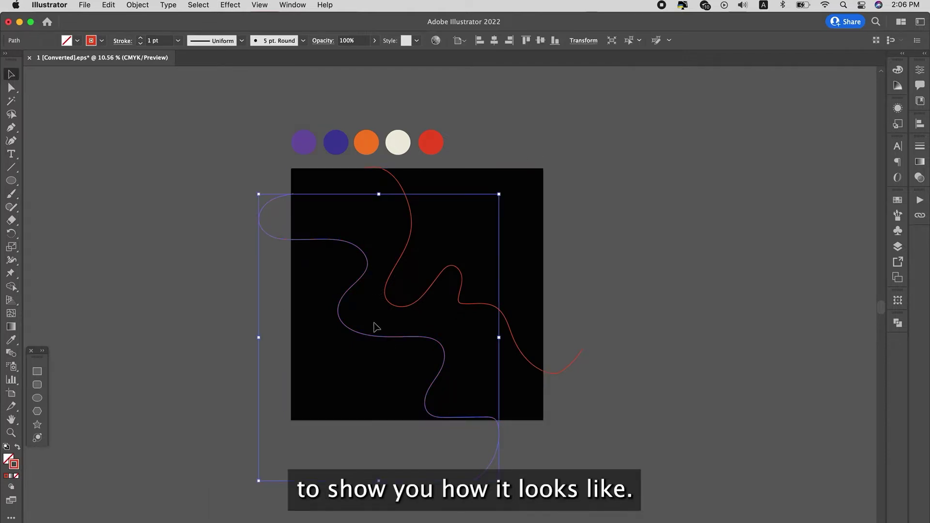
Step: Apply a gradient to the wave's stroke and add an orange stop from the orange circle
double_click(14, 465)
click(772, 113)
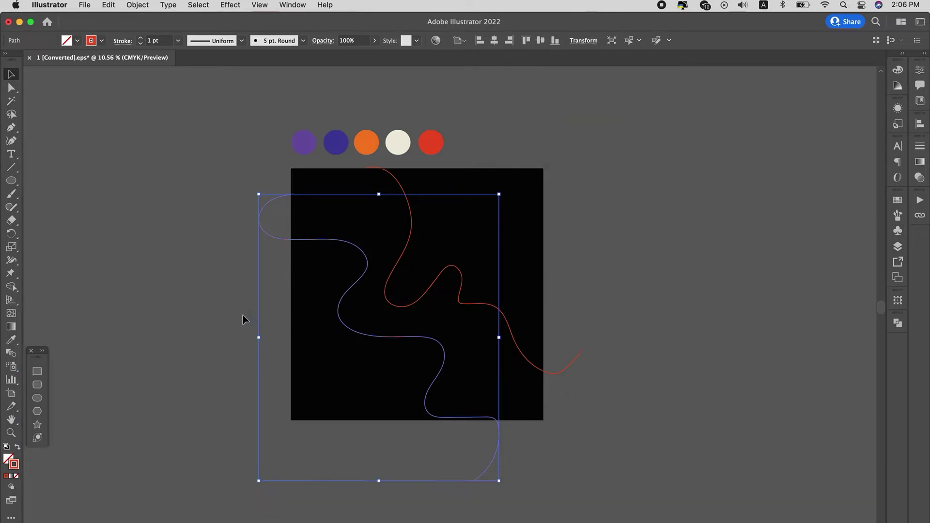
click(11, 477)
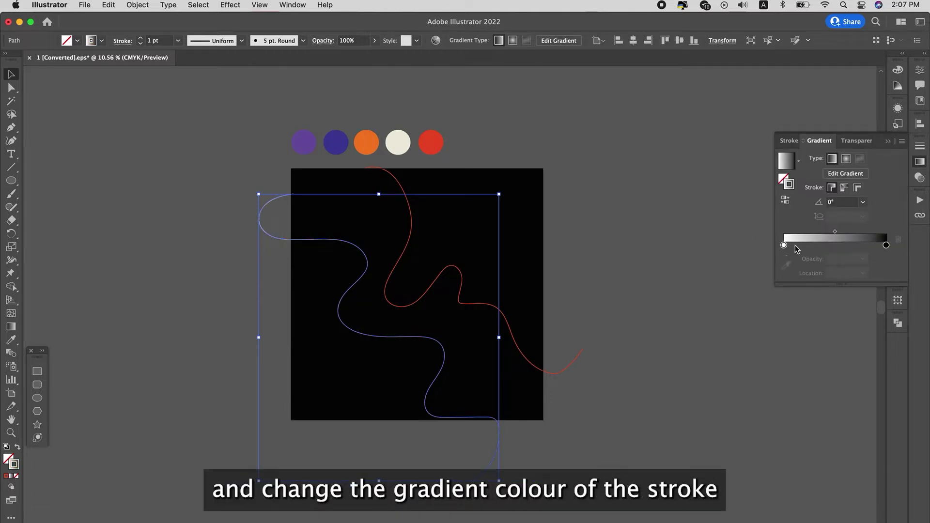
click(795, 245)
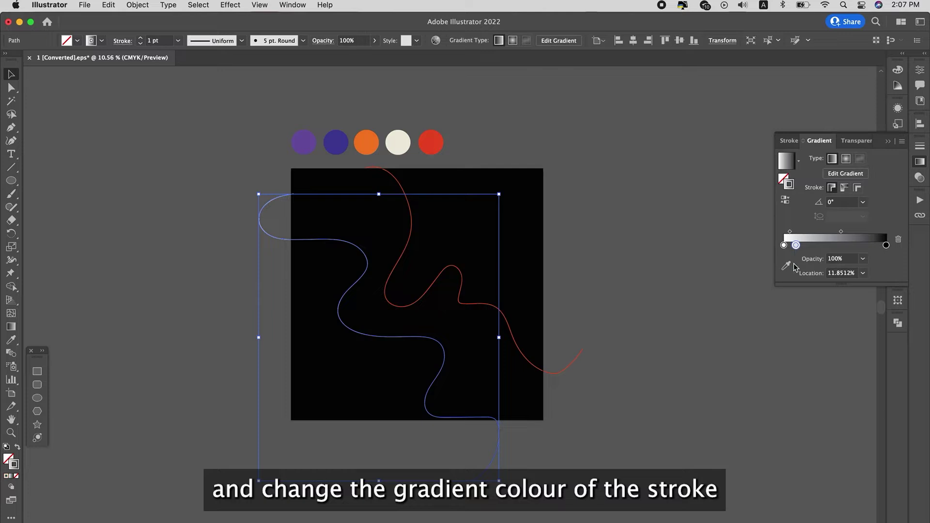
click(364, 139)
Step: Add red, blue and purple gradient stops sampled from the circles, then deselect to preview
click(812, 234)
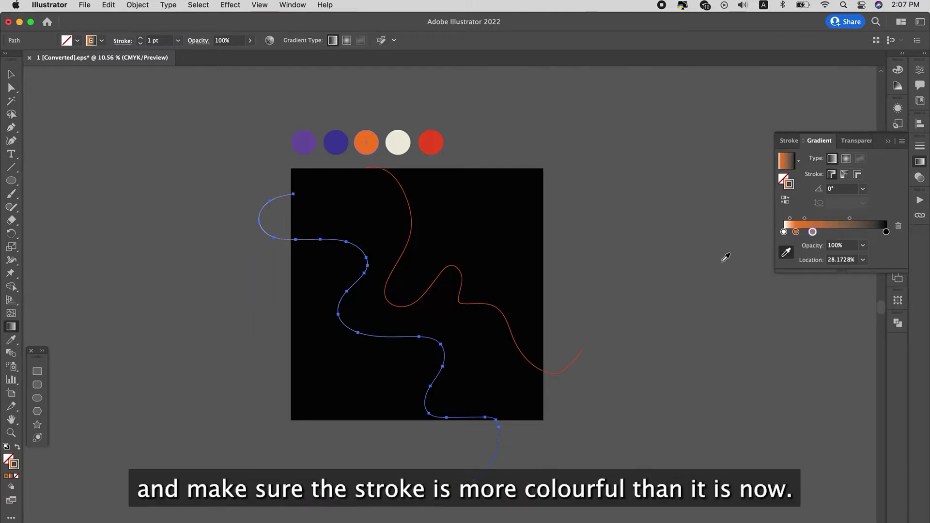
click(431, 142)
click(846, 234)
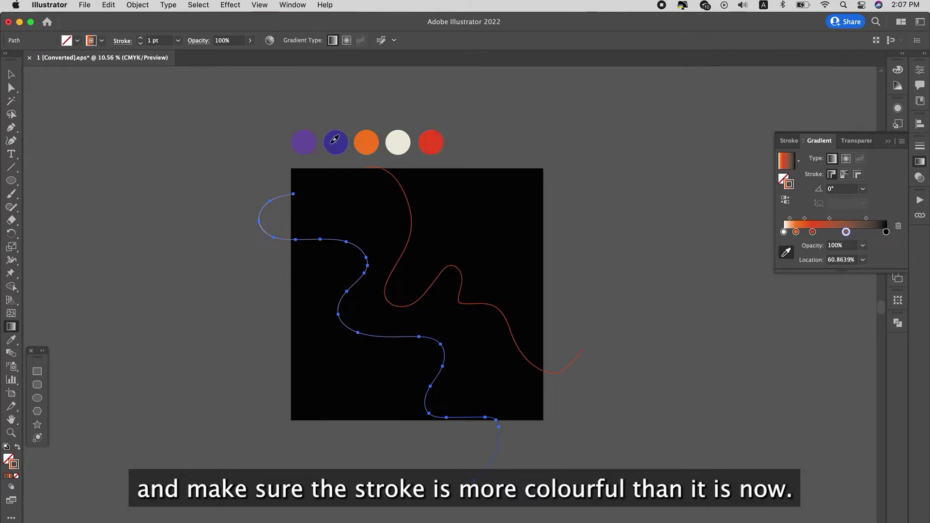
click(335, 140)
click(866, 234)
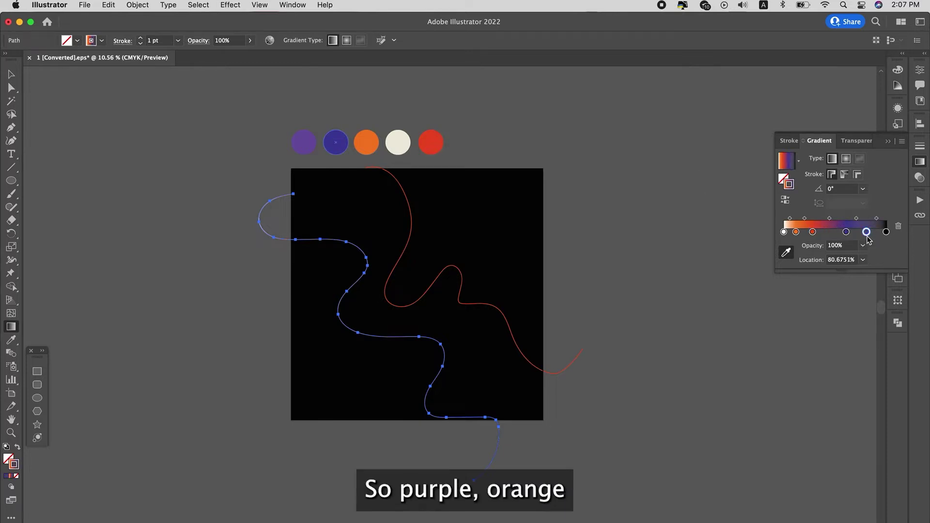
click(303, 142)
click(796, 233)
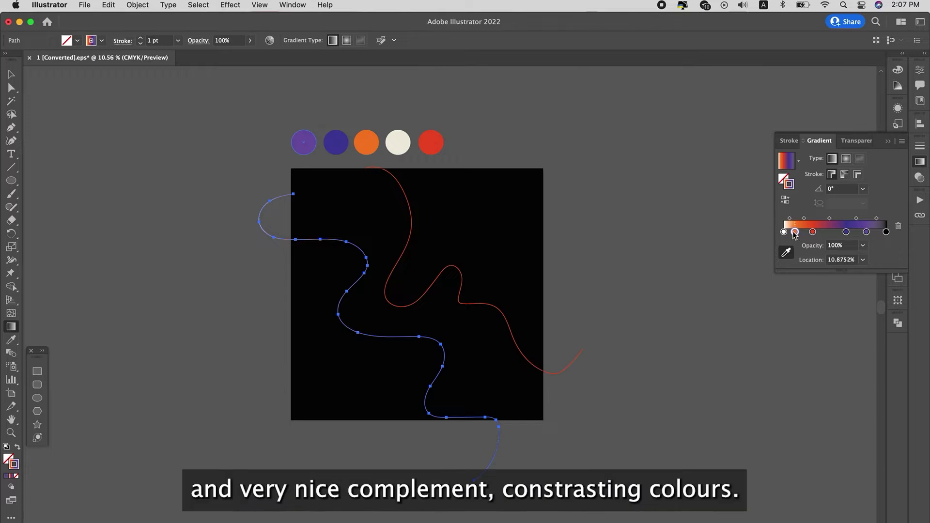
key(v)
click(627, 257)
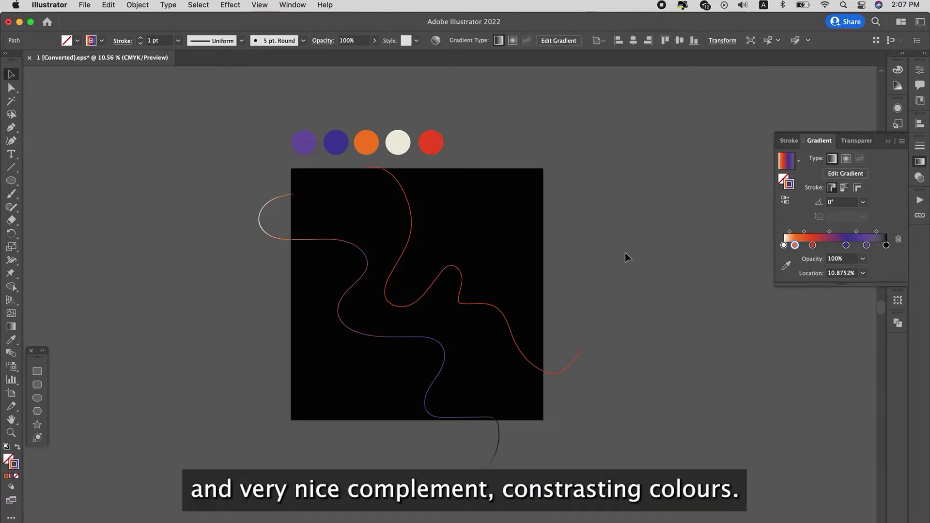
Step: Set the gradient wave's stroke weight to 2 pt
click(432, 343)
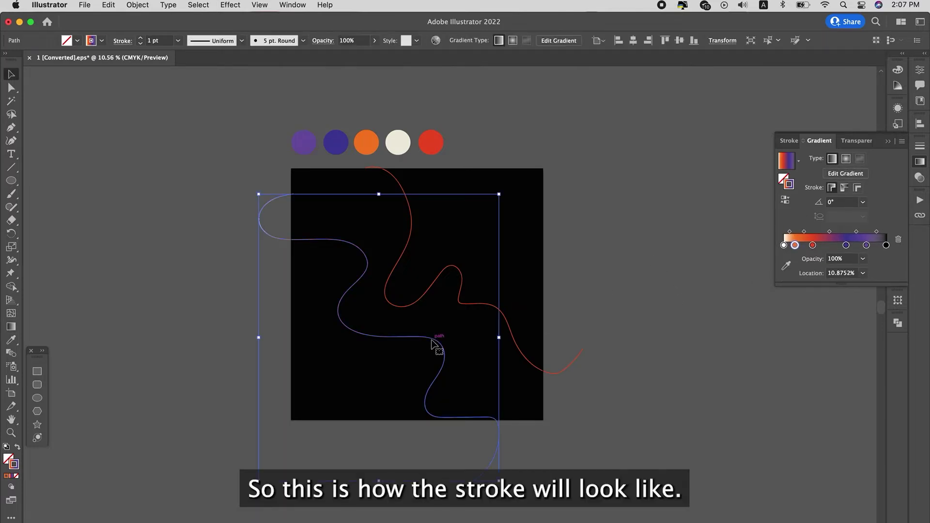
click(140, 38)
click(141, 39)
click(140, 38)
click(140, 39)
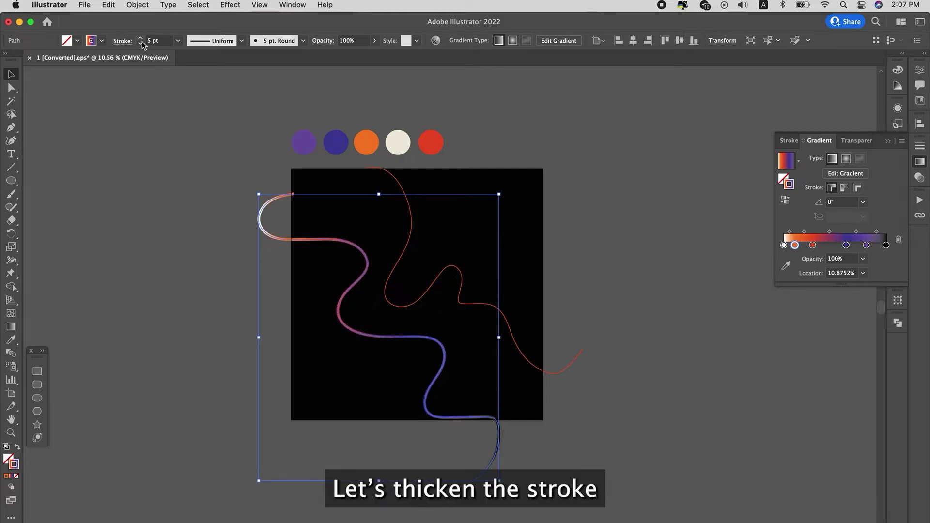
click(222, 140)
scroll(357, 338, up, 5)
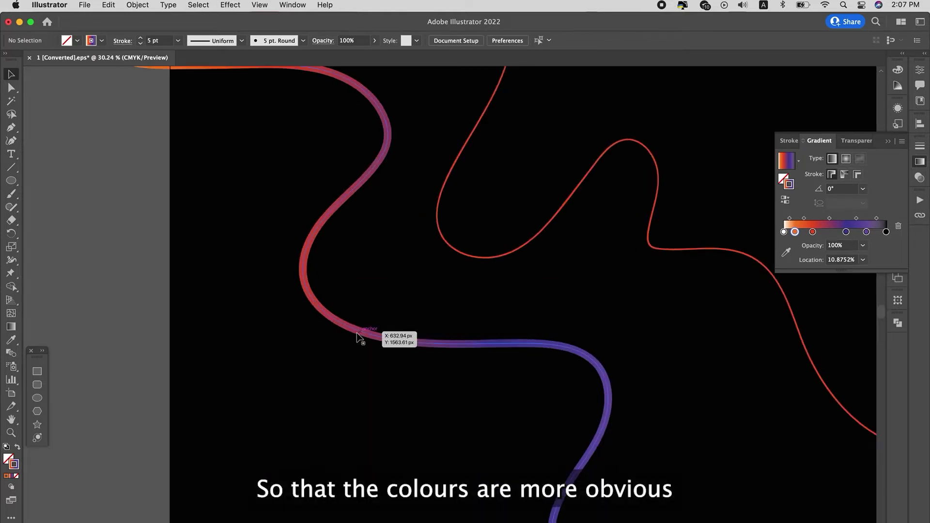
scroll(361, 338, down, 4)
click(377, 337)
click(140, 44)
click(140, 44)
click(141, 44)
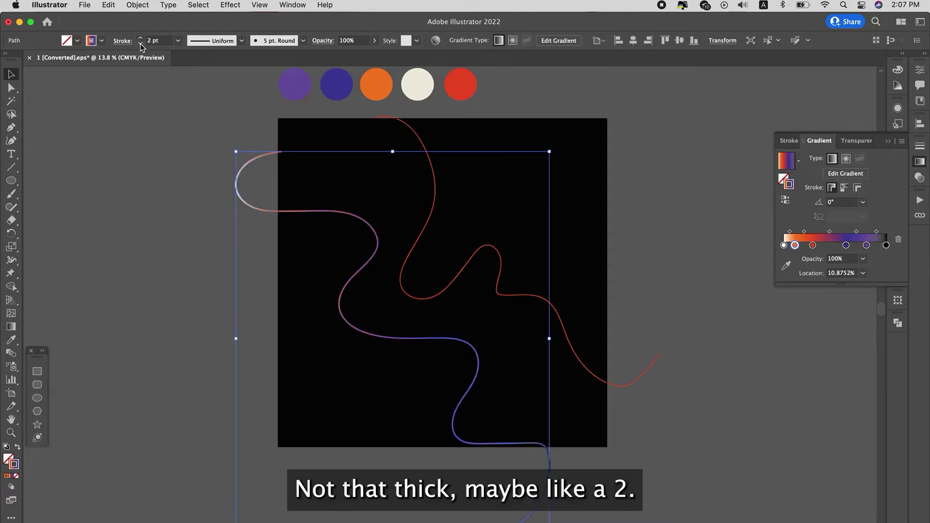
click(165, 315)
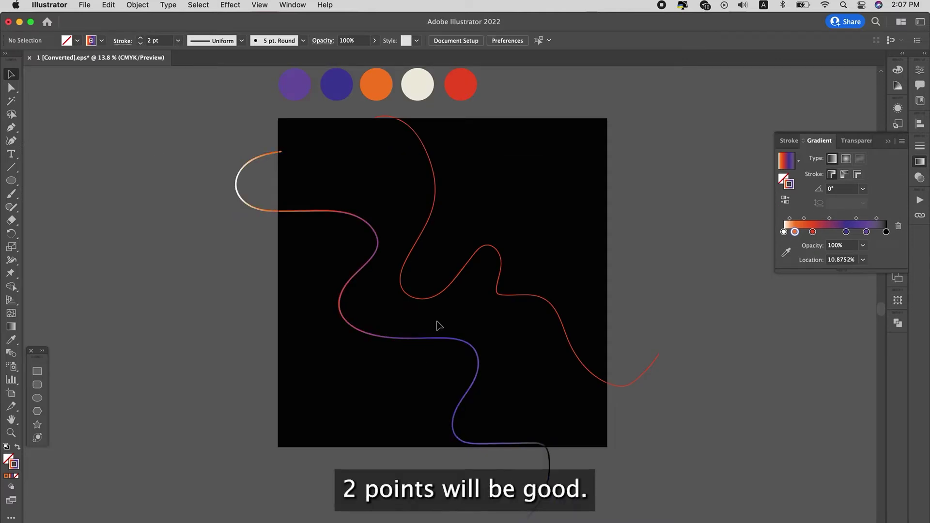
Step: Eyedrop the gradient stroke onto the red wave, then select both wave lines
click(442, 291)
key(i)
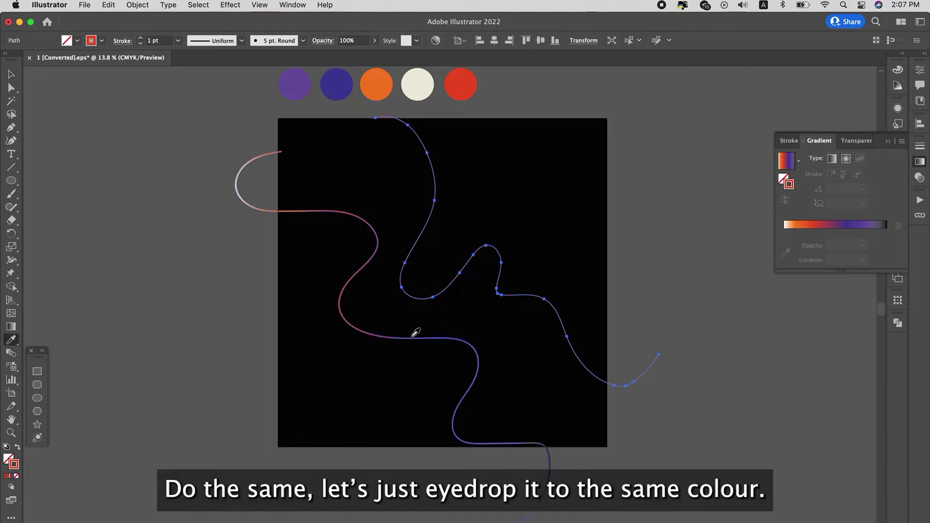
click(418, 337)
key(v)
click(573, 317)
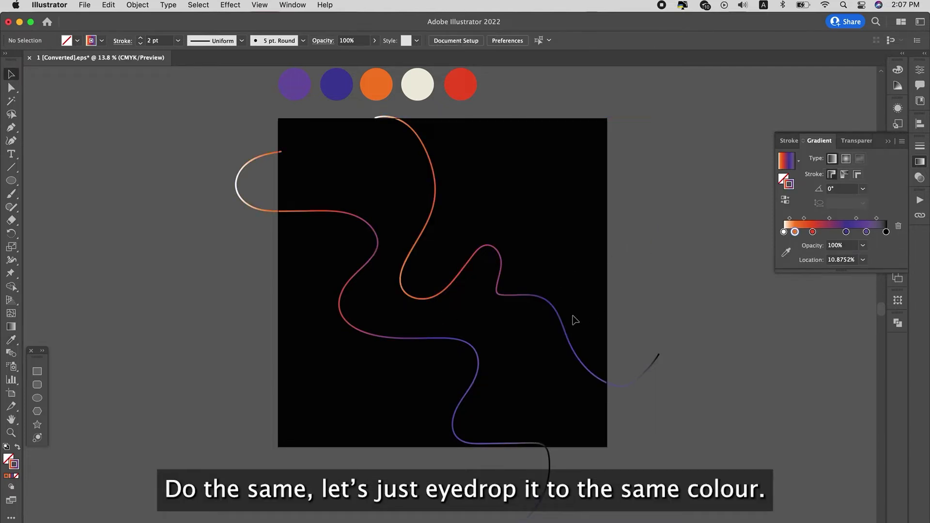
click(557, 311)
shift+click(465, 335)
scroll(465, 338, down, 2)
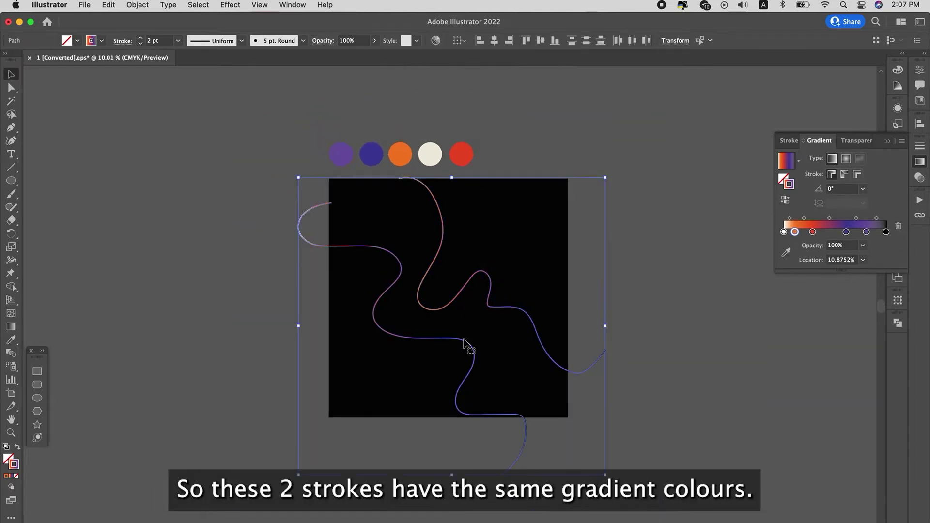
click(130, 4)
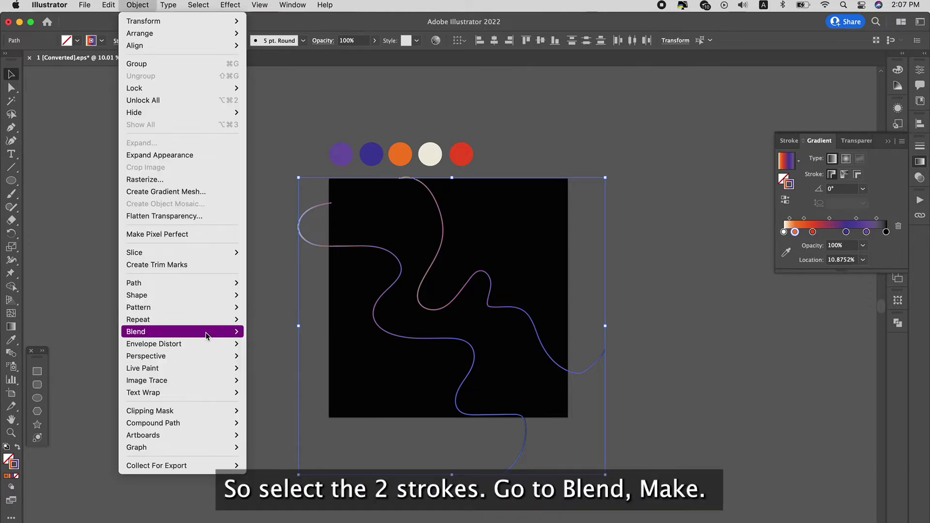
Step: Blend the two gradient wave lines together with Object > Blend
mouse_move(208, 332)
click(316, 331)
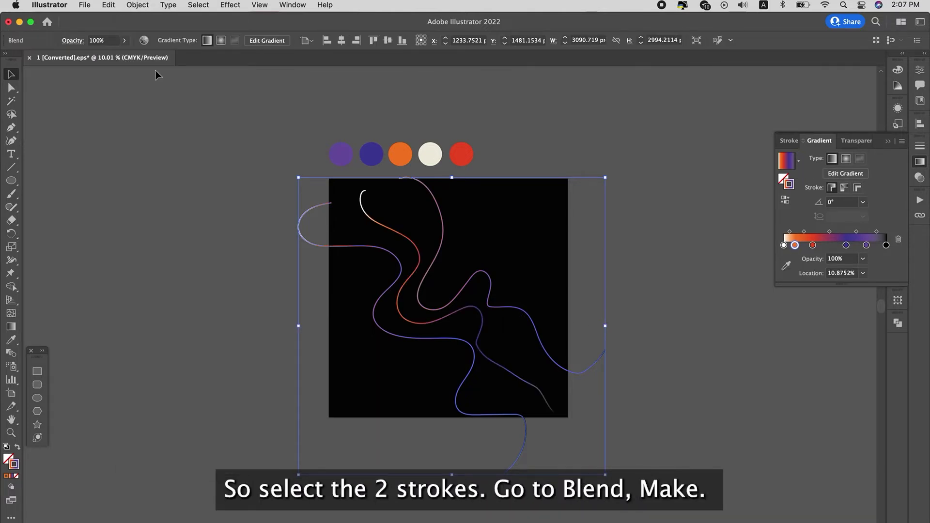
click(134, 3)
mouse_move(202, 332)
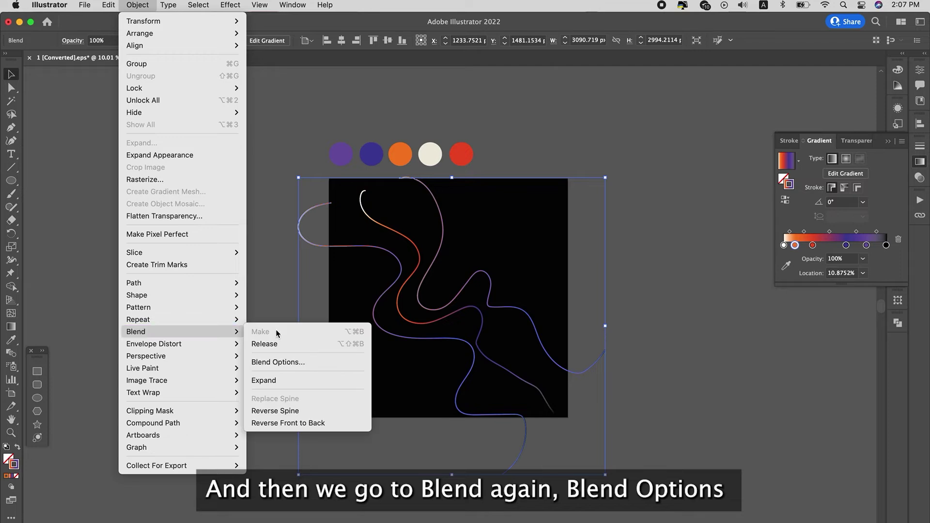
click(277, 362)
Step: Set Blend Options spacing to Specified Steps with 30 steps and confirm
click(648, 197)
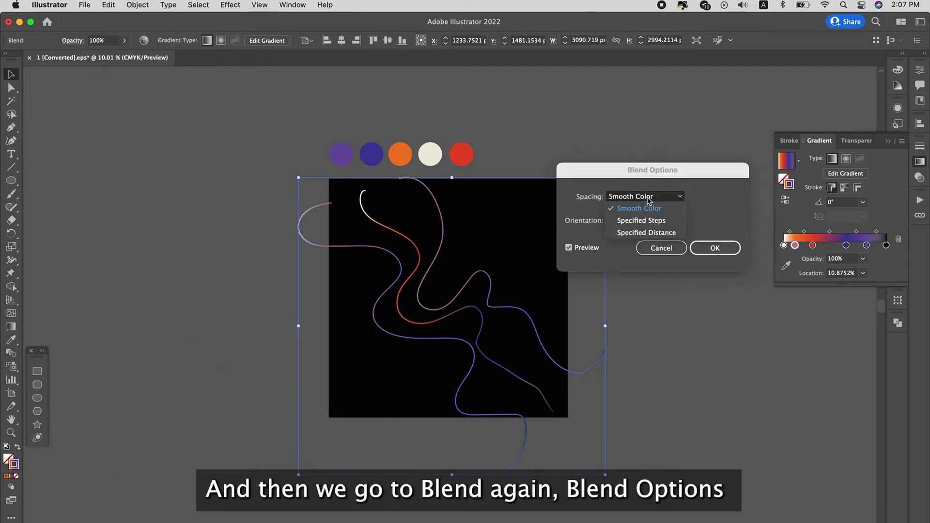
drag(642, 172, 527, 154)
click(530, 180)
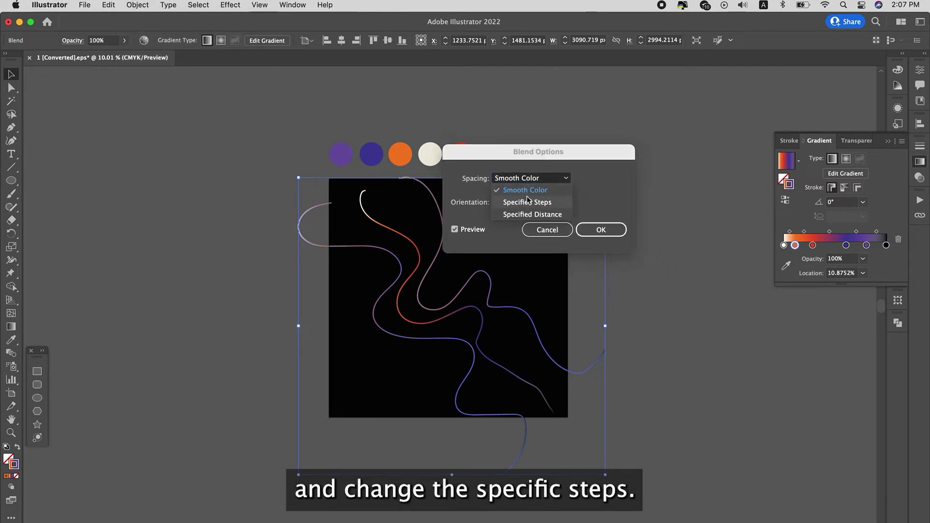
click(561, 202)
key(Up)
key(Up)
key(Up)
key(Up)
key(Up)
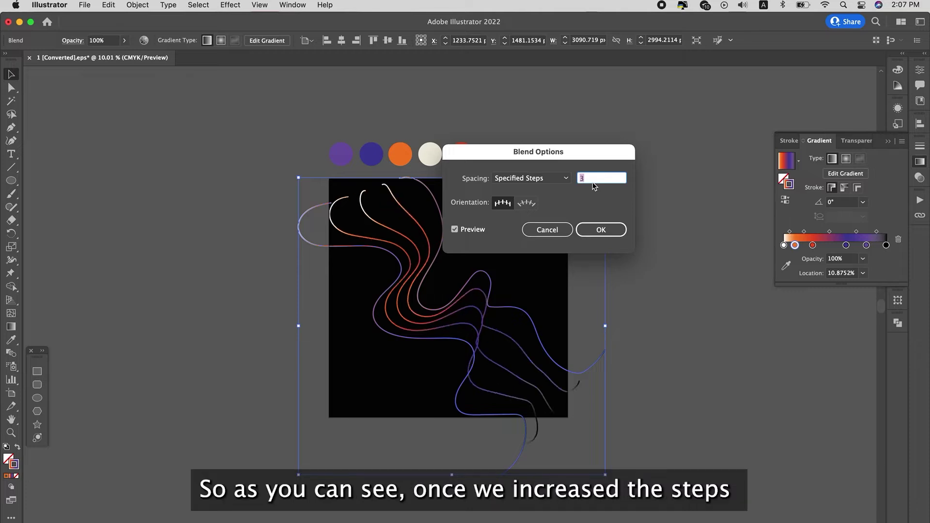
key(Up)
key(Up)
key(Up)
key(Up)
key(Up)
key(Up)
key(Up)
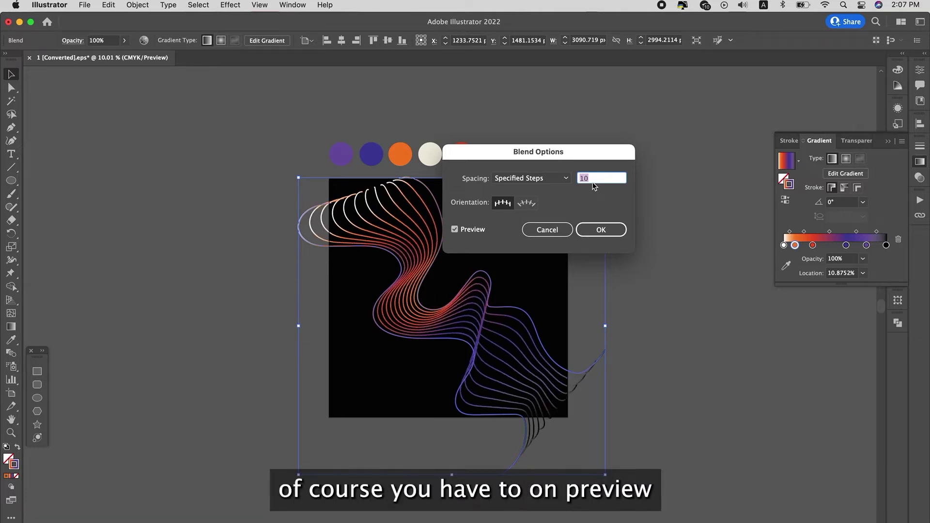
key(Up)
key(Up)
key(Up)
key(Up)
key(Up)
key(Up)
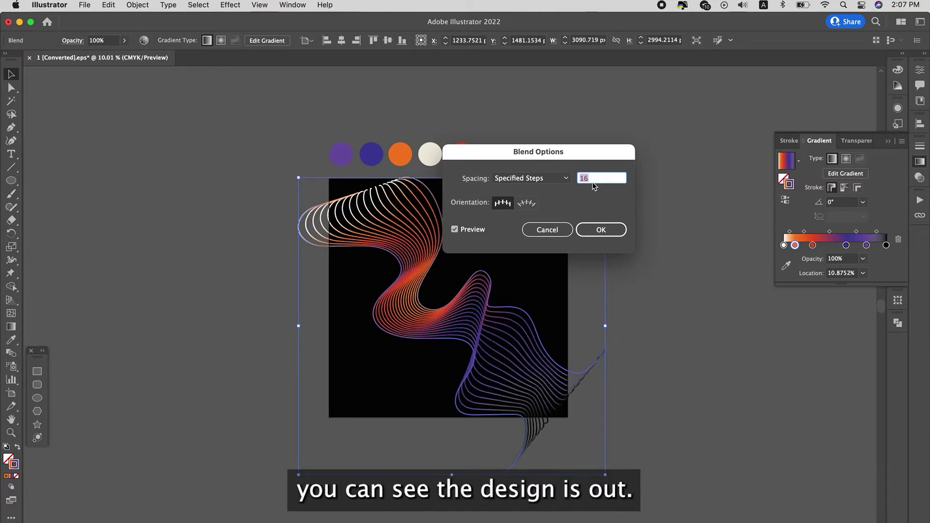
key(Up)
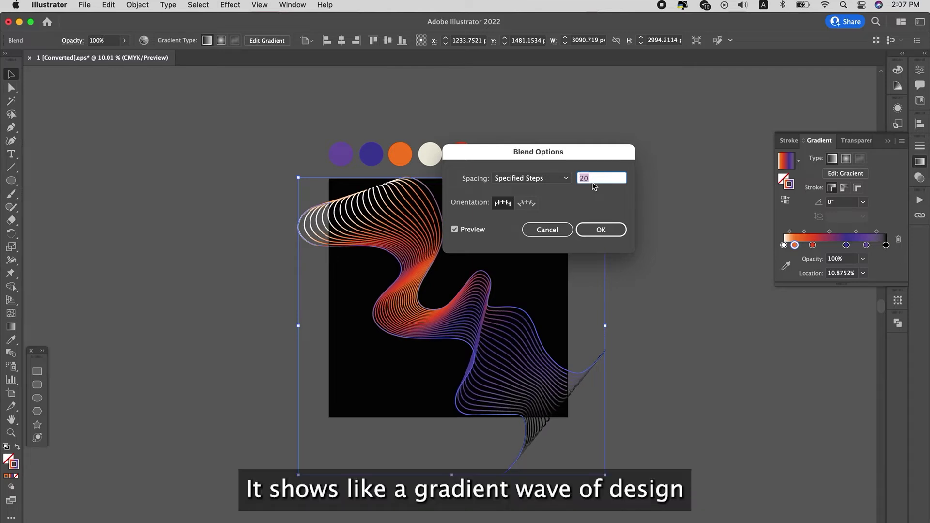
key(shift+Up)
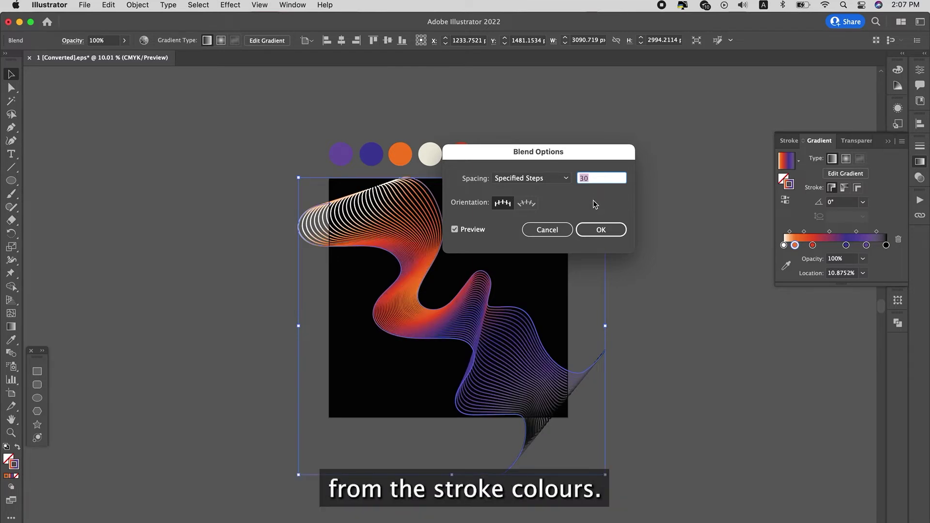
key(Return)
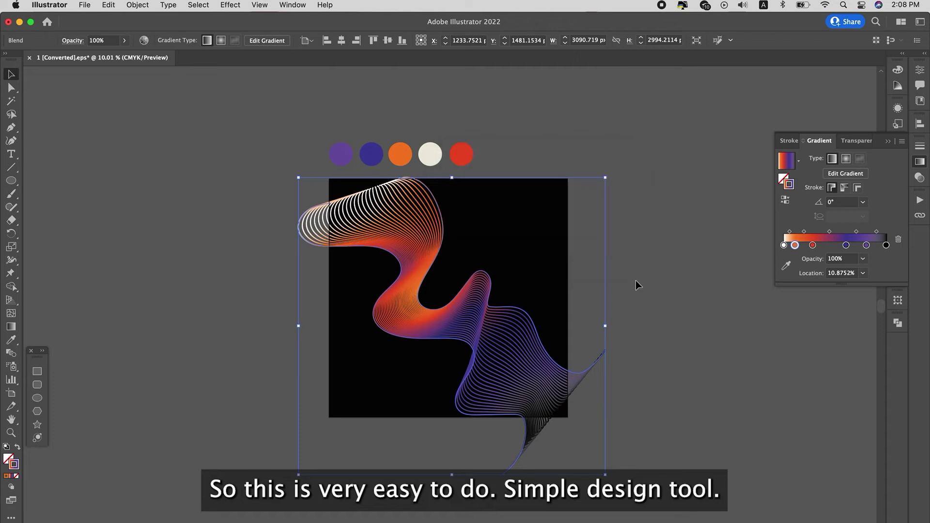
Step: Unlock all locked objects via Object > Unlock All
click(635, 280)
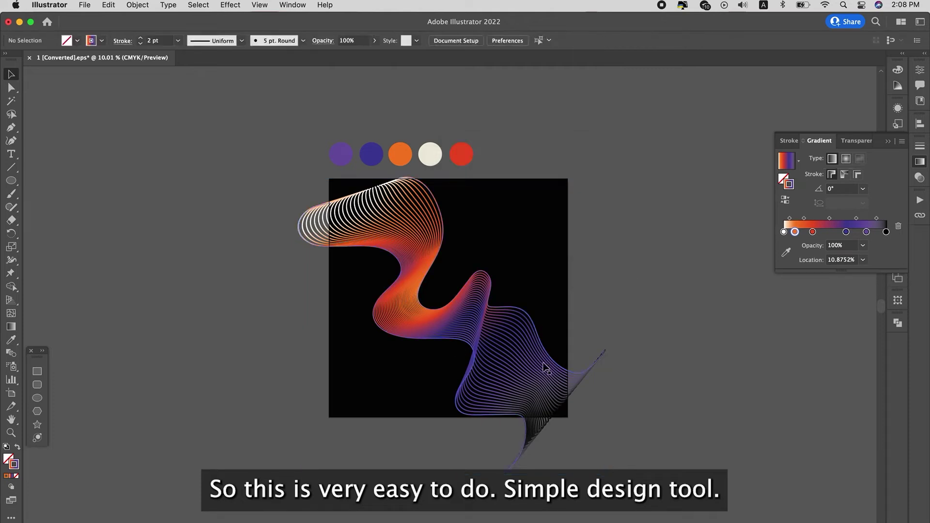
click(138, 5)
click(159, 98)
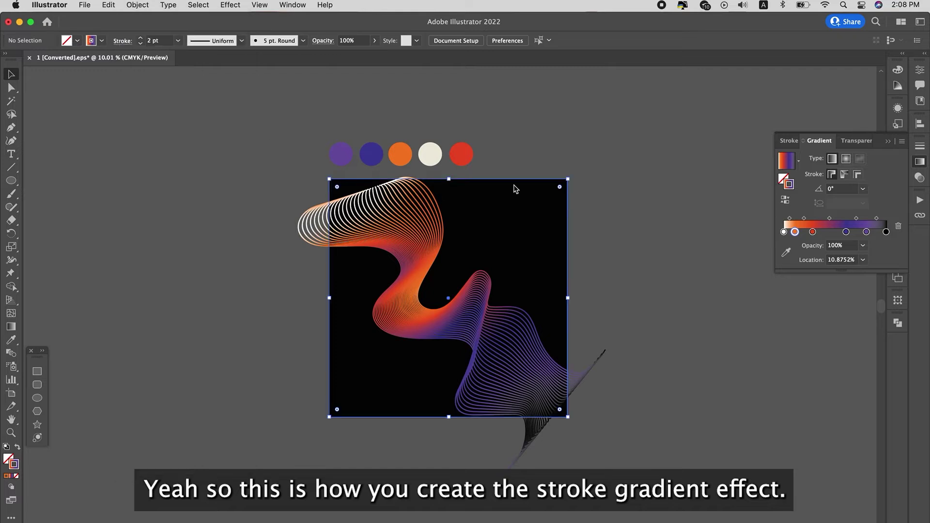
Step: Bring the black square to front and make it a clipping mask over the blended waves
click(526, 262)
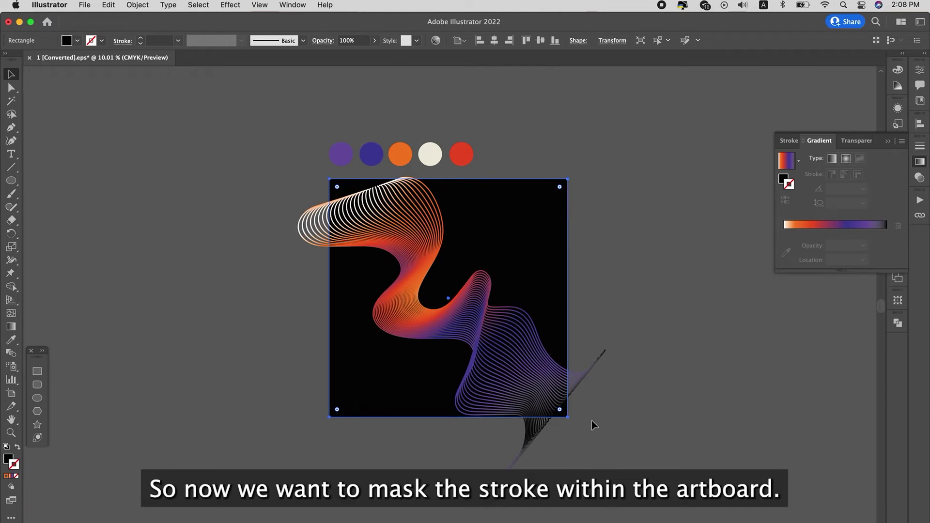
key(super+shift+bracketright)
shift+click(319, 194)
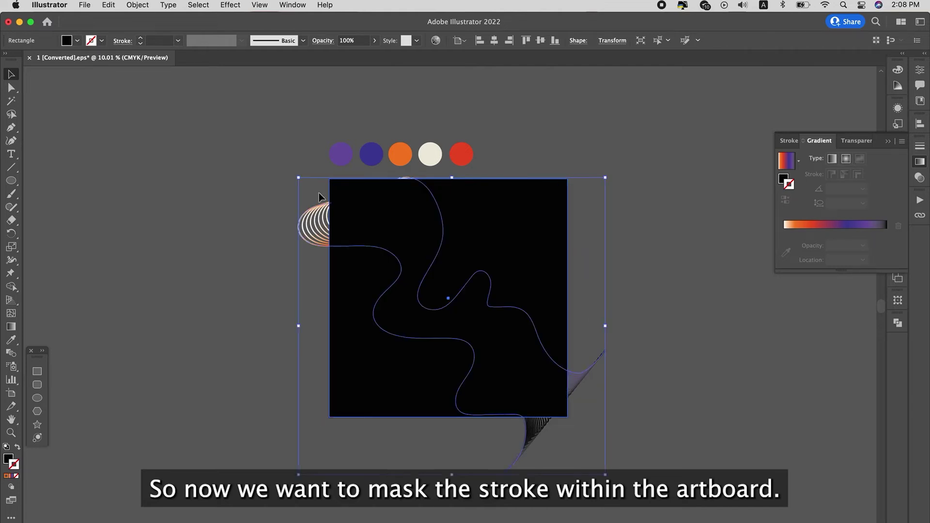
key(super+7)
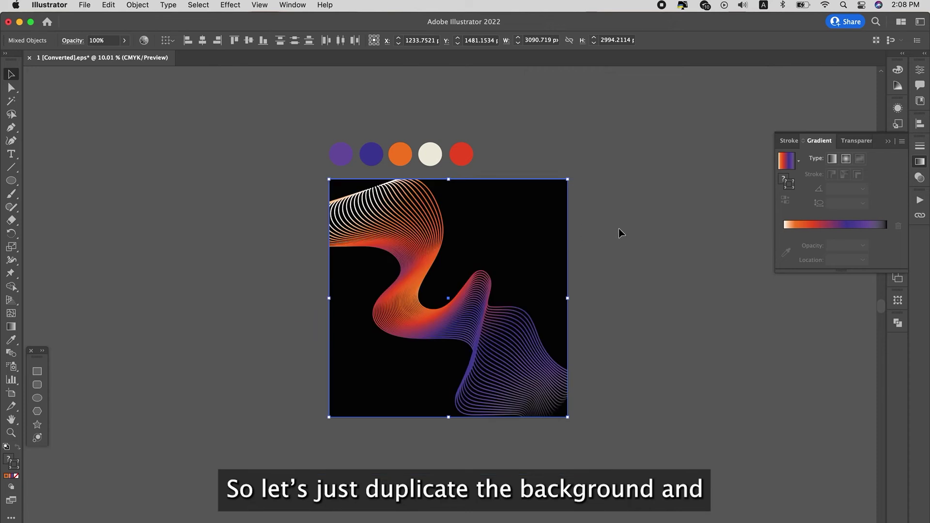
key(super+shift+a)
click(434, 219)
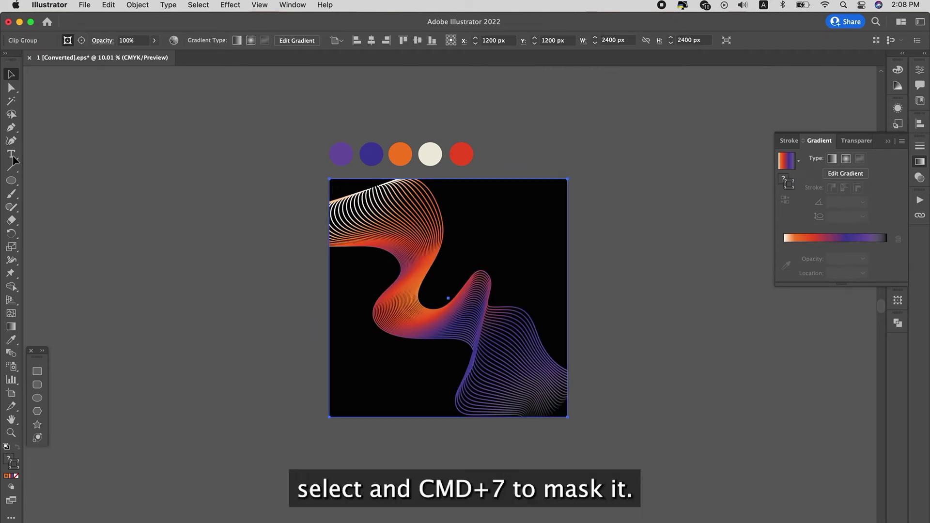
key(super+shift+a)
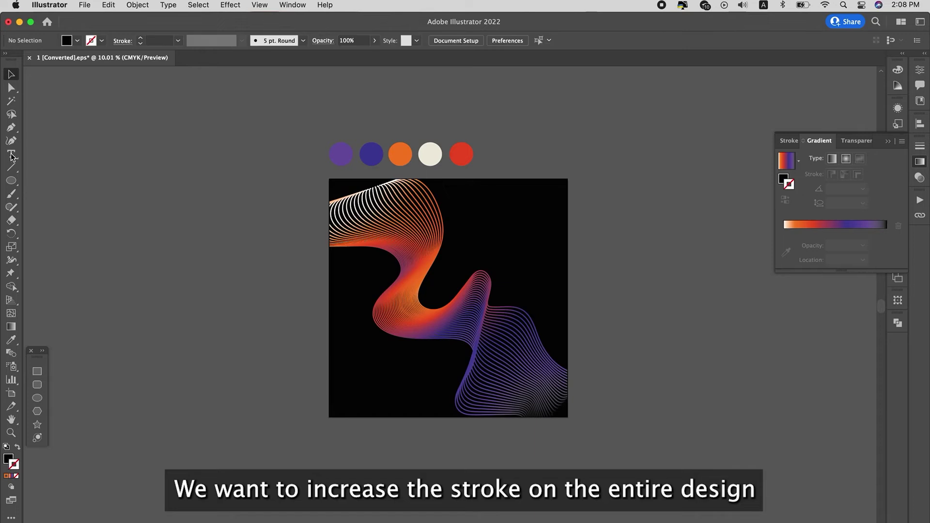
Step: Add the text 'take' on the artwork and enlarge it to about 122 pt
click(11, 155)
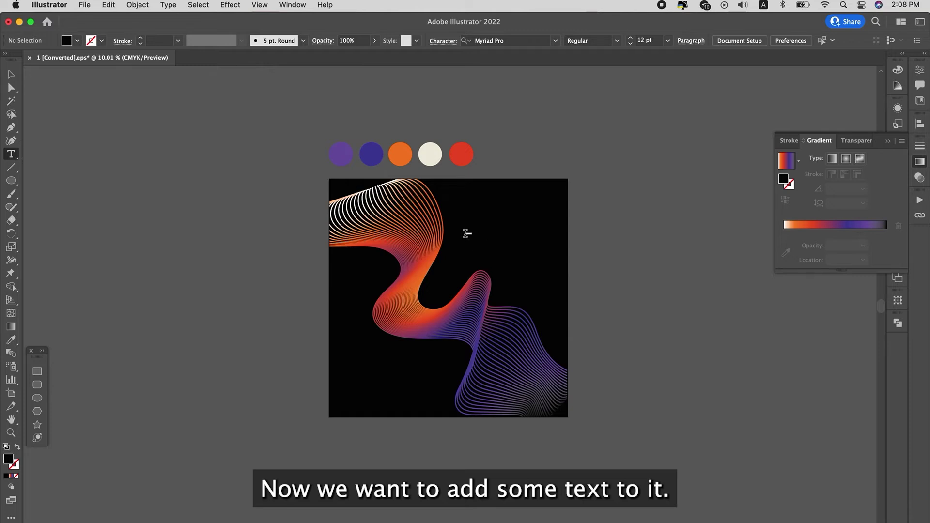
click(466, 233)
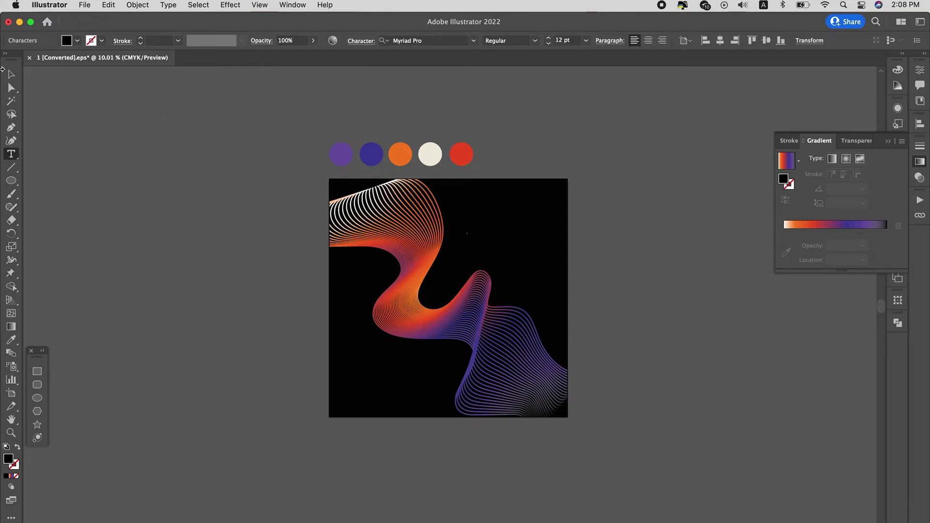
key(Escape)
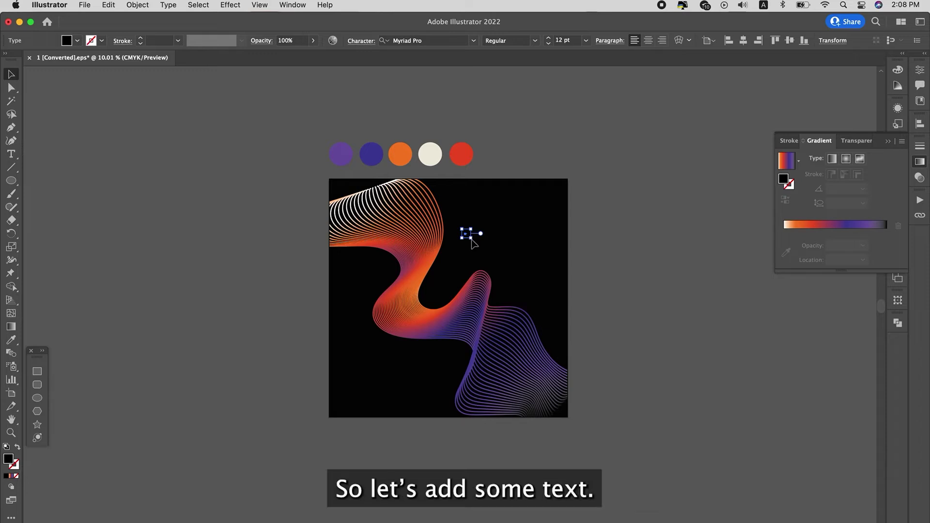
drag(588, 306, 606, 319)
Step: Colour 'take' with the cream swatch and set it in allright-Regular
key(i)
click(429, 152)
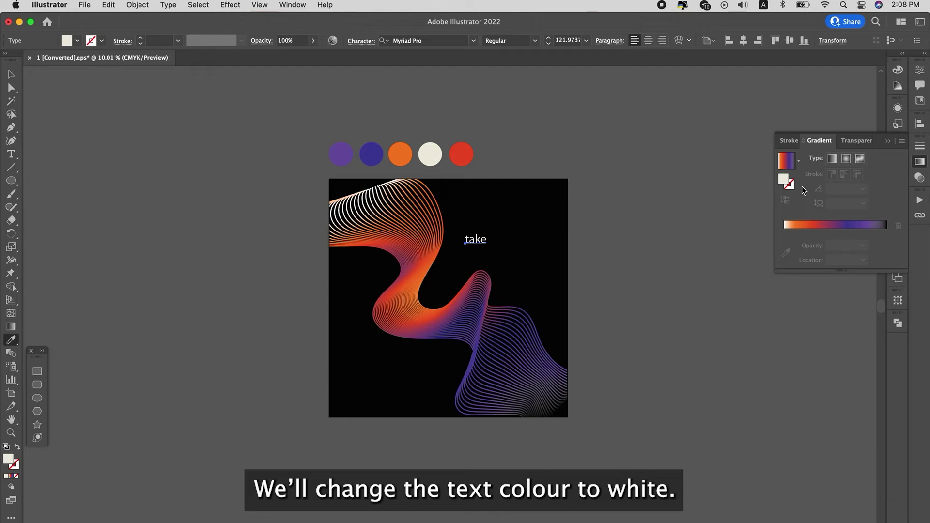
click(474, 41)
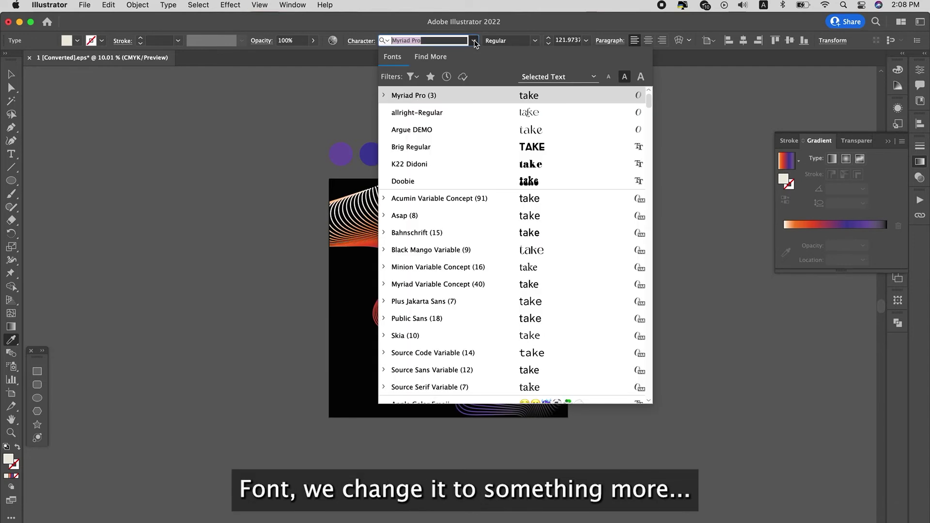
click(517, 116)
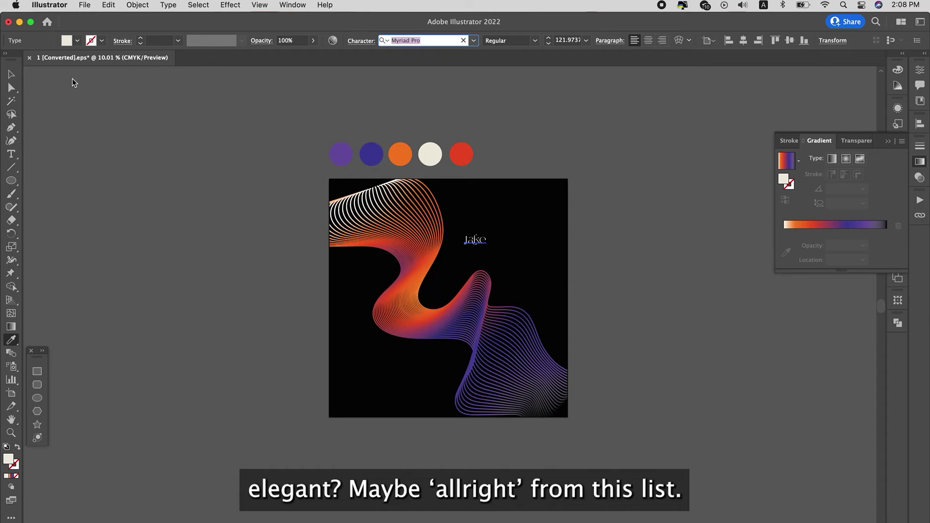
Step: Move 'take' down into the wave's central bend
click(17, 77)
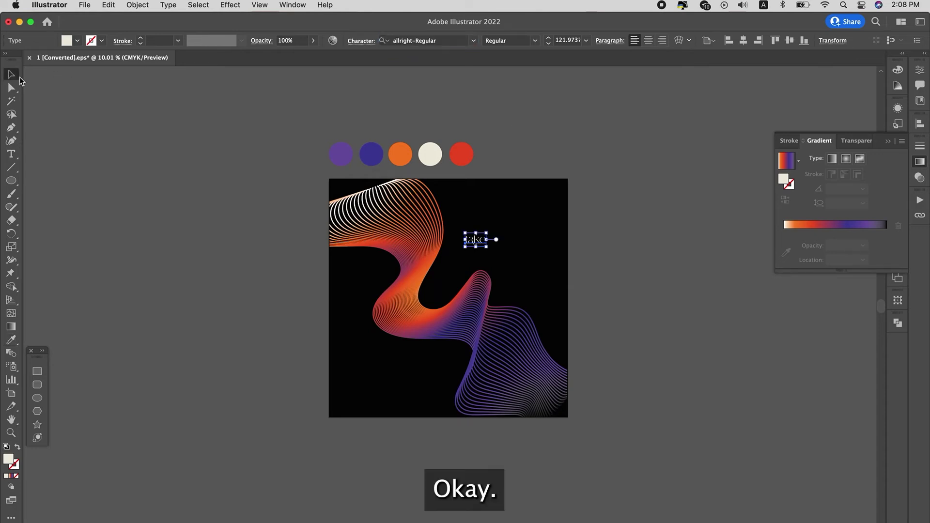
key(super+h)
drag(488, 248, 444, 302)
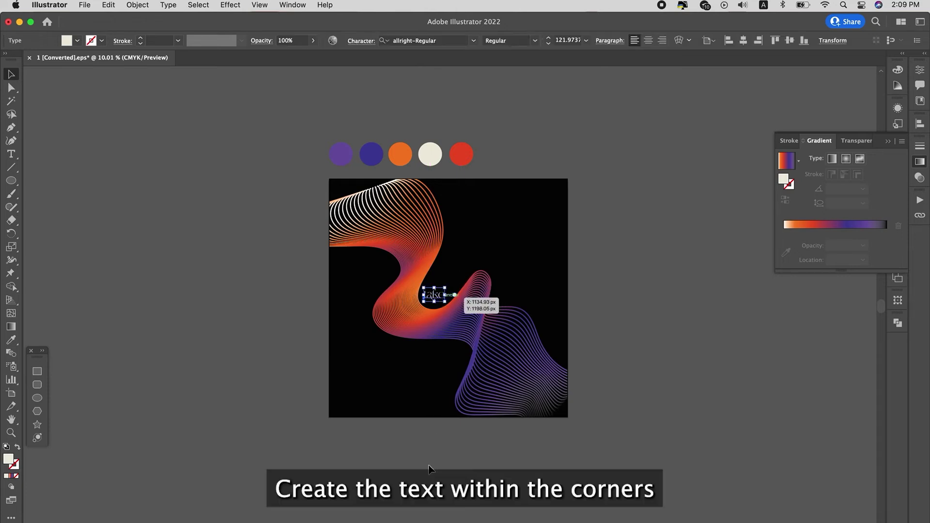
Step: Duplicate 'take' straight below and change the copy's wording to 'the leap'
click(458, 400)
drag(439, 300, 436, 353)
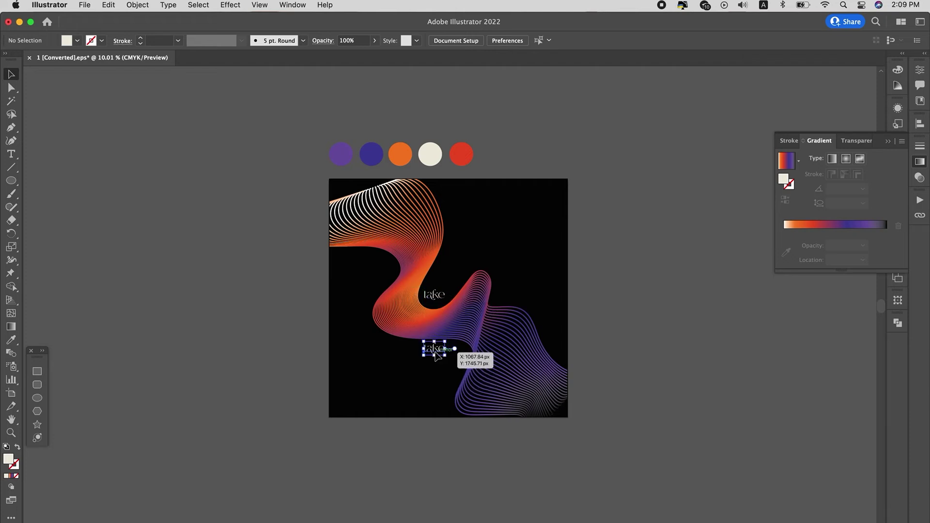
double_click(435, 349)
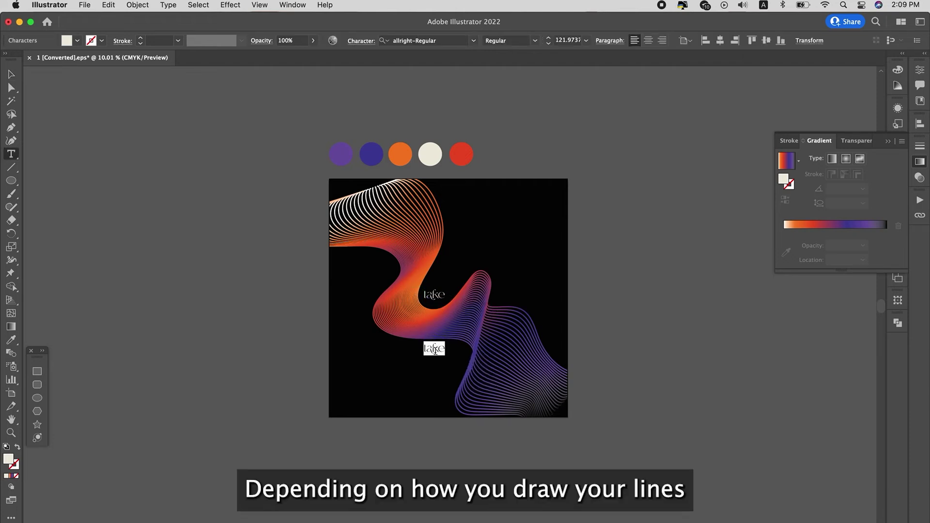
text(the leap)
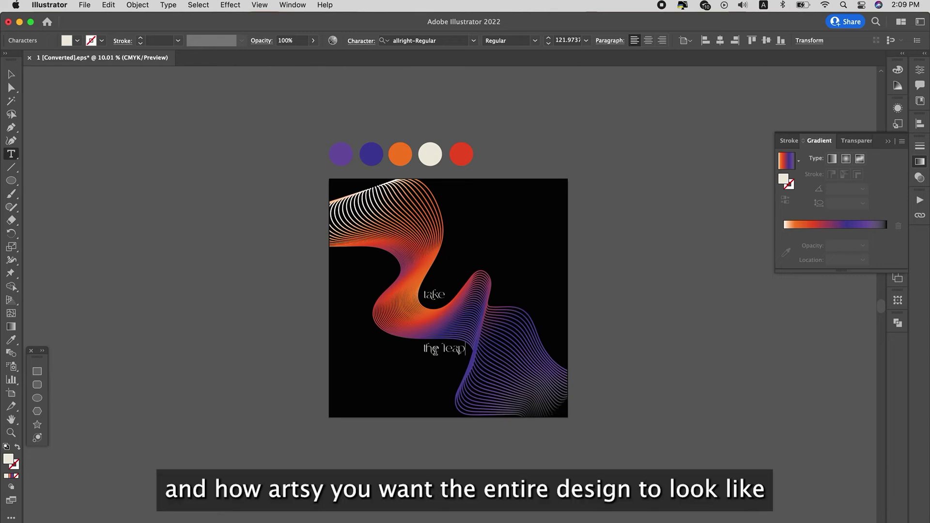
click(11, 74)
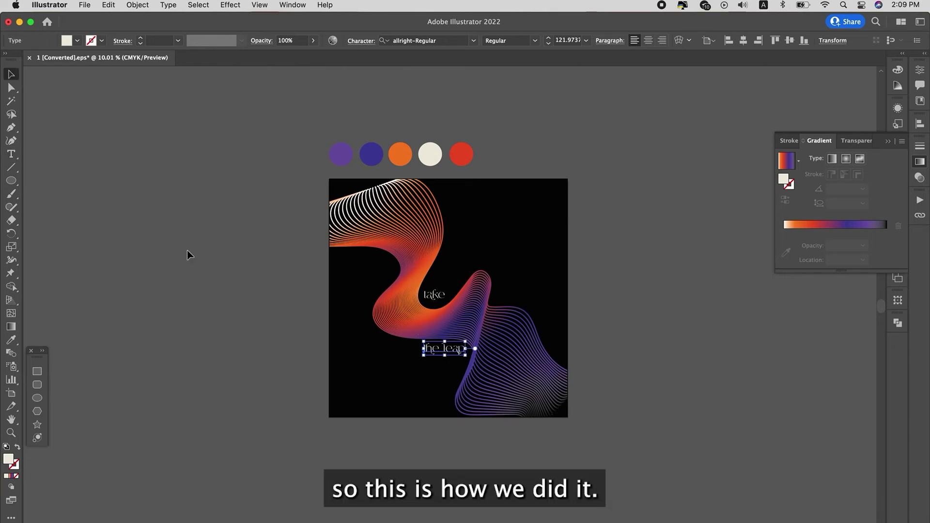
click(196, 262)
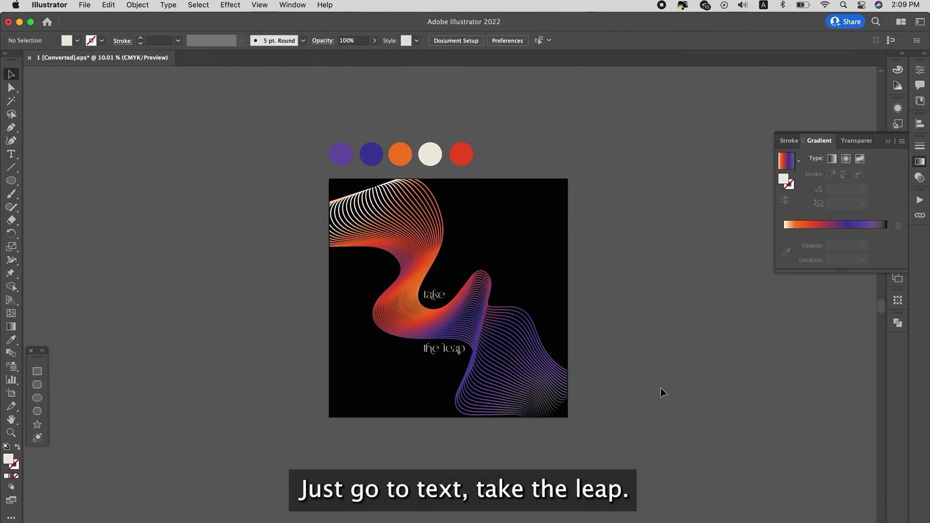
scroll(662, 392, down, 3)
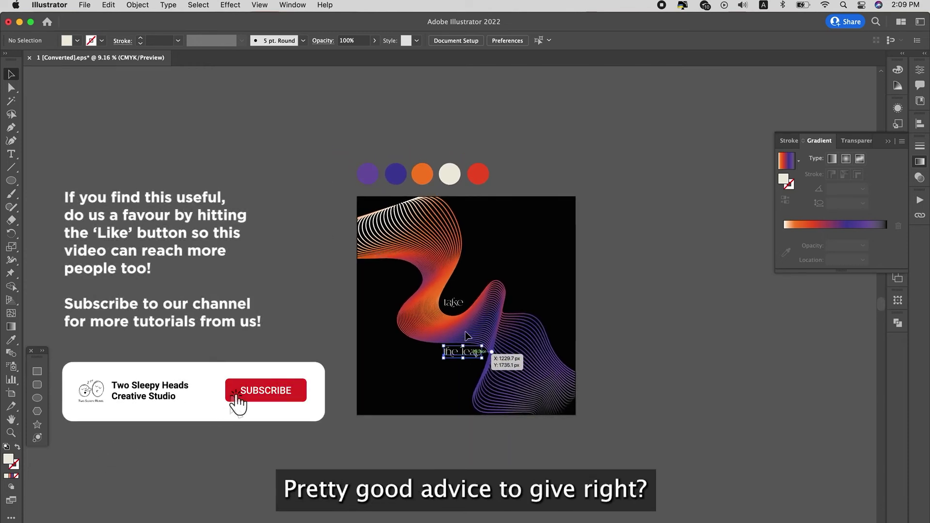
Step: Apply All Caps in the Character panel and shift THE LEAP slightly left
click(887, 141)
click(898, 146)
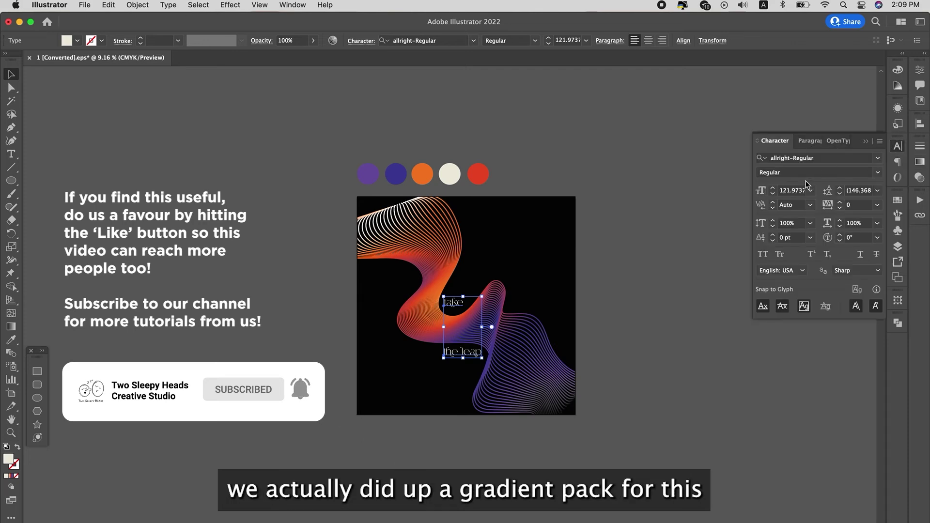
click(638, 344)
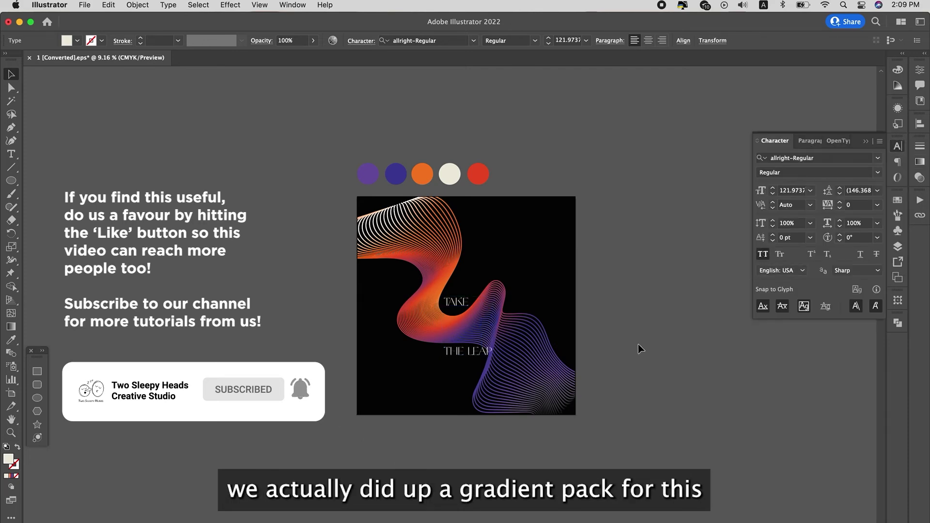
scroll(470, 349, up, 3)
drag(476, 357, 448, 357)
click(542, 185)
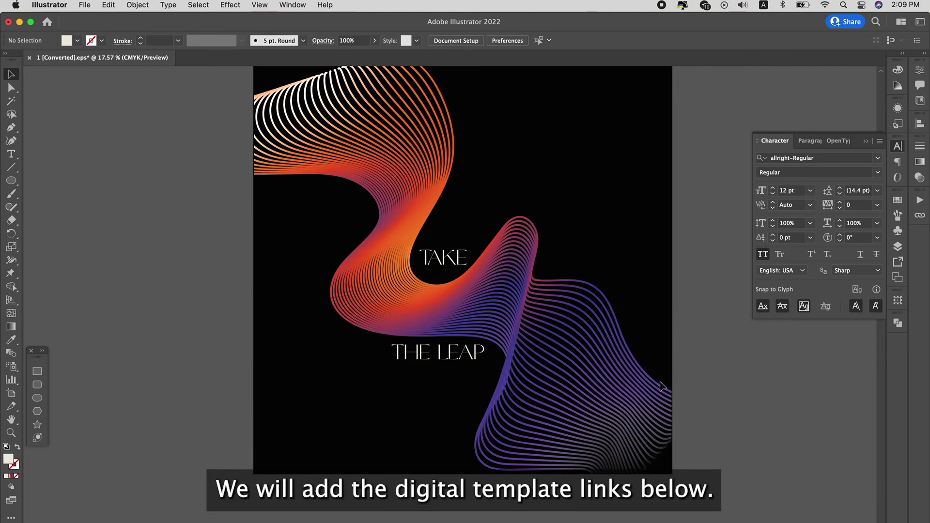
scroll(650, 394, down, 3)
scroll(650, 394, down, 1)
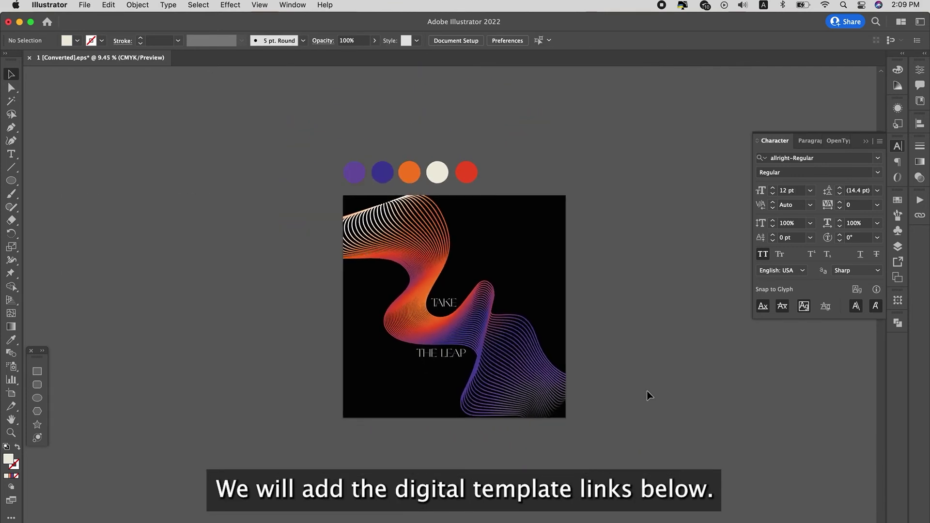
scroll(521, 412, up, 3)
scroll(519, 412, down, 1)
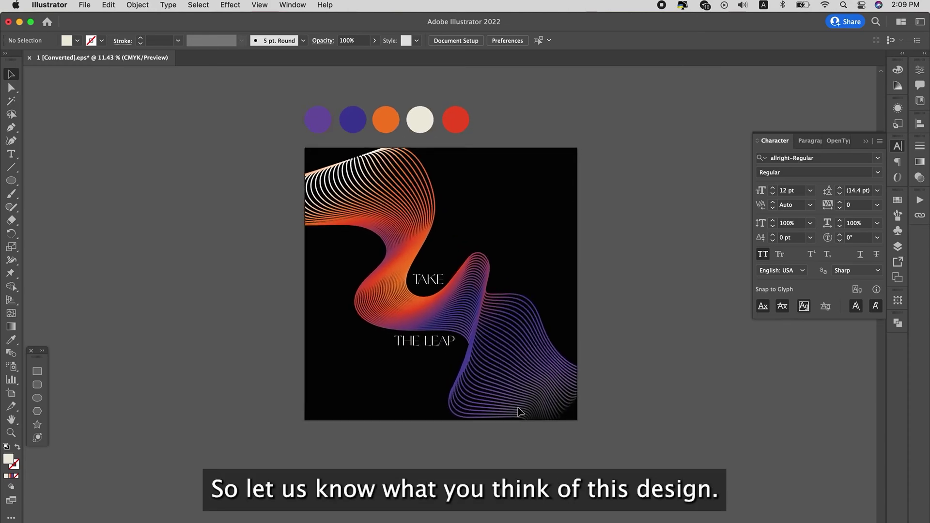